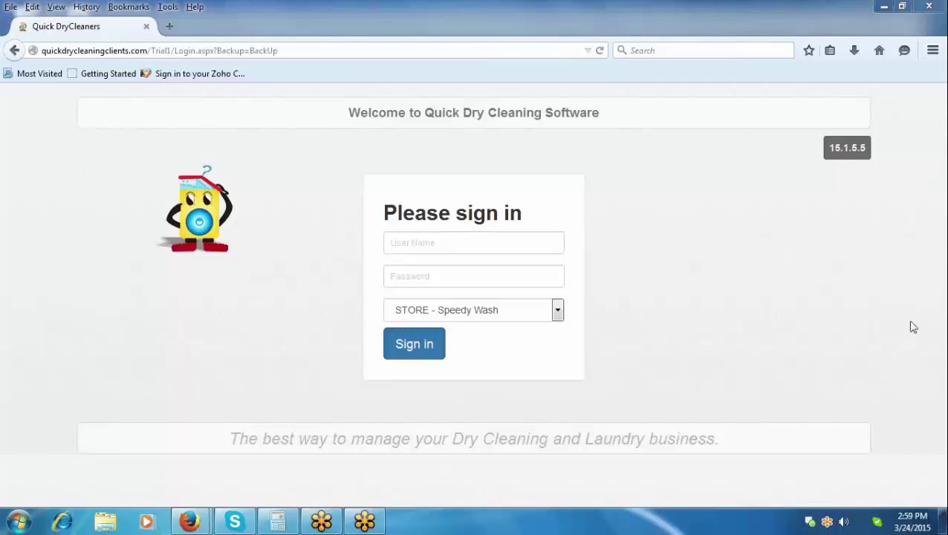
Enter user name admin and the account password on the Speedy Wash login
click(436, 243)
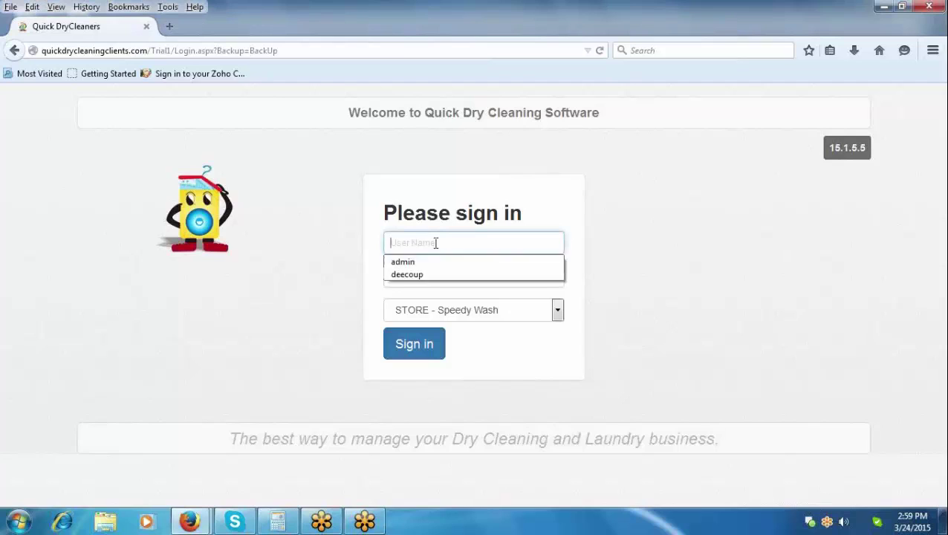
text(a)
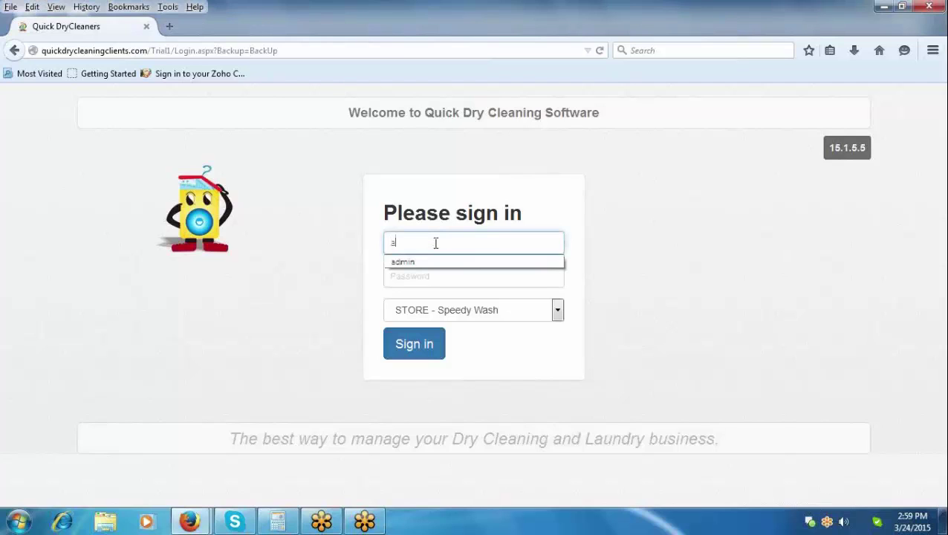
text(dmin)
key(Tab)
text(a)
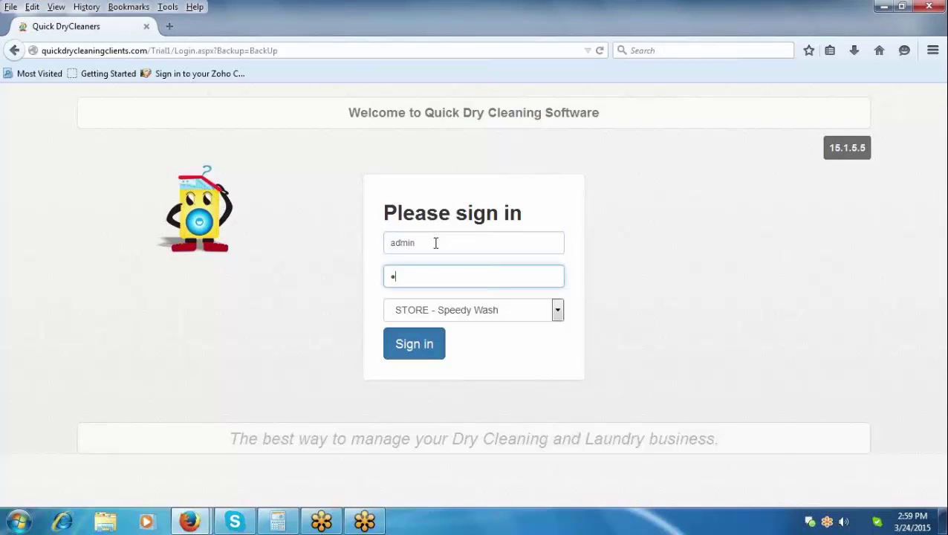
text(dmin)
Sign in, then search home-page customers for 'jam' until James appears
click(416, 352)
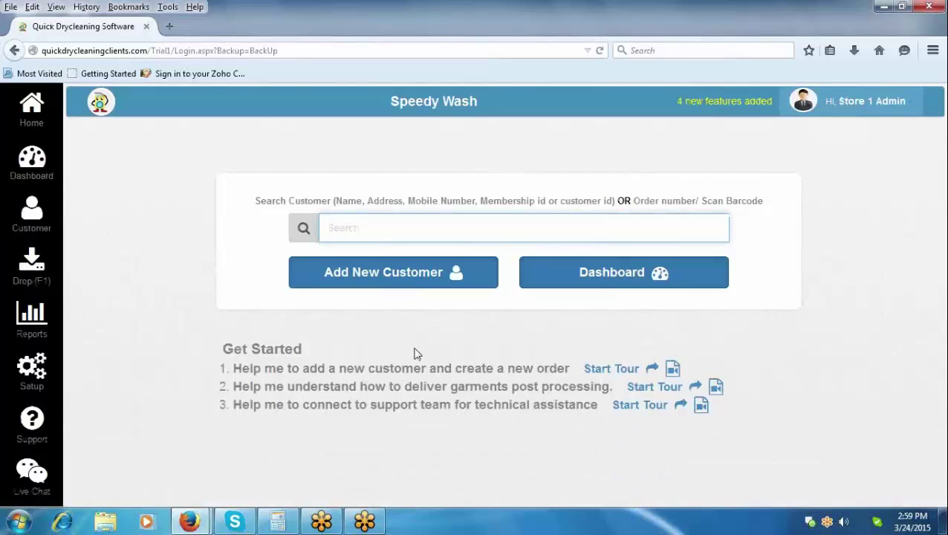
text(jam)
text(jam)
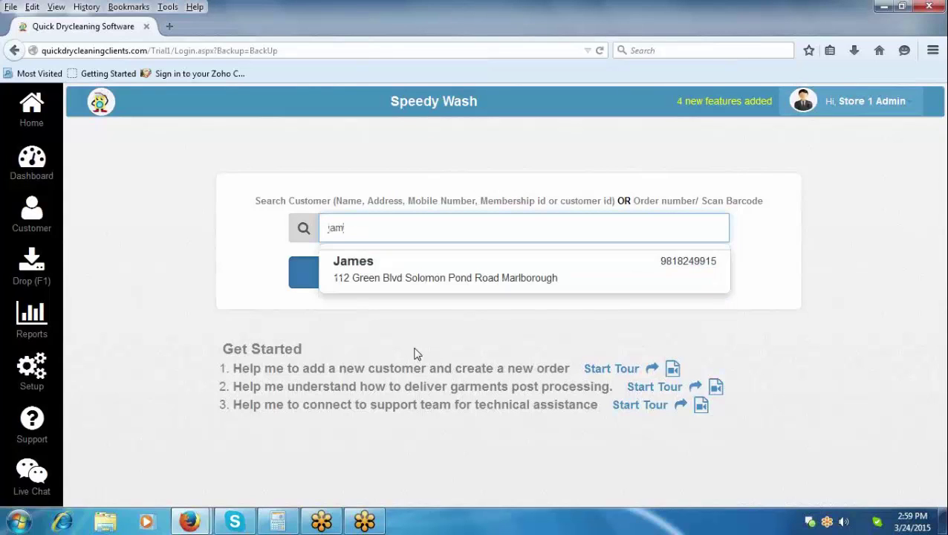
Open James's Customer Detail and review his orders, 10 pending and 353.93 due
click(422, 277)
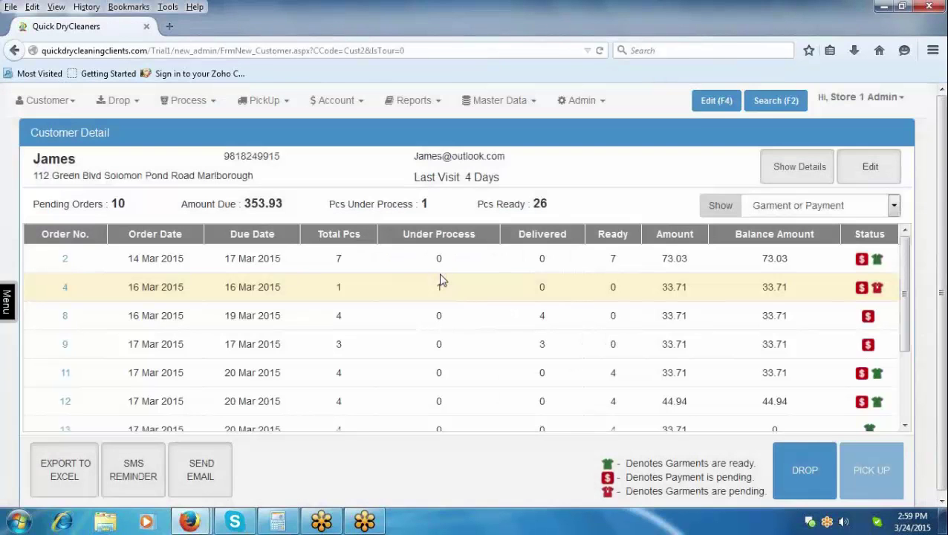
scroll(440, 280, down, 3)
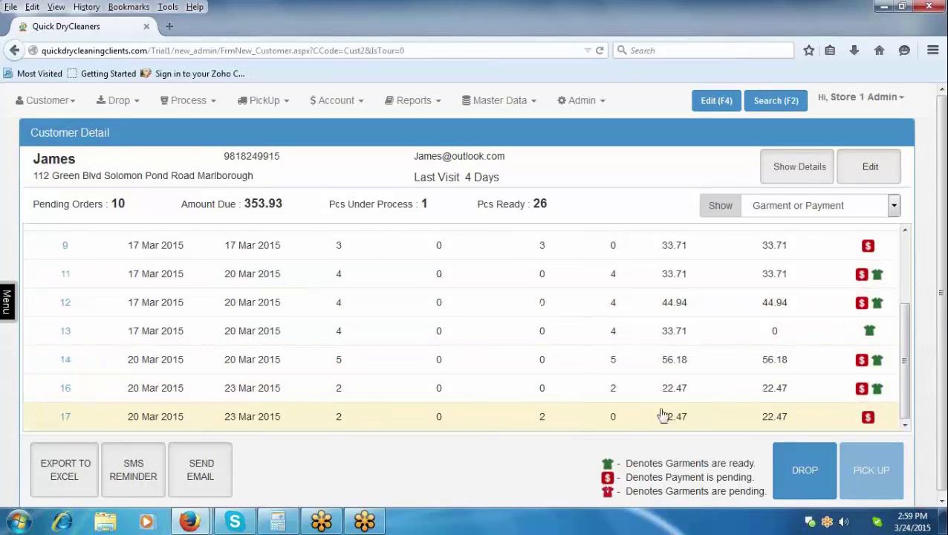
drag(33, 203, 572, 208)
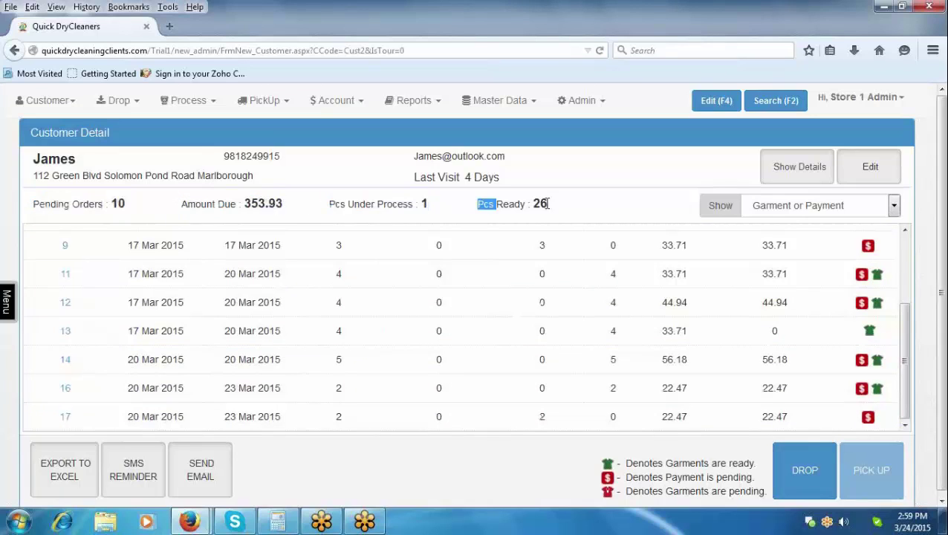
drag(407, 183, 523, 187)
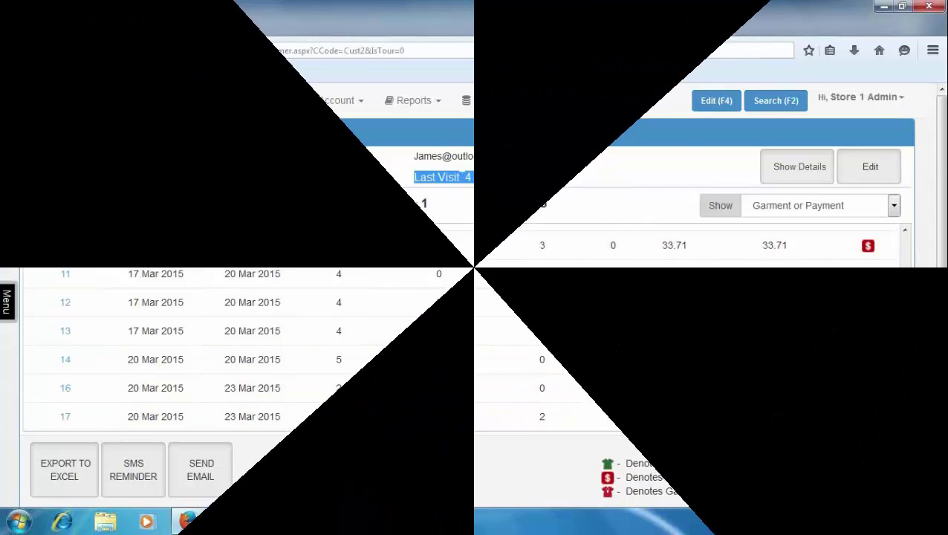
Book order 19 for James with shirt, coat and pant, and print its tags
key(Return)
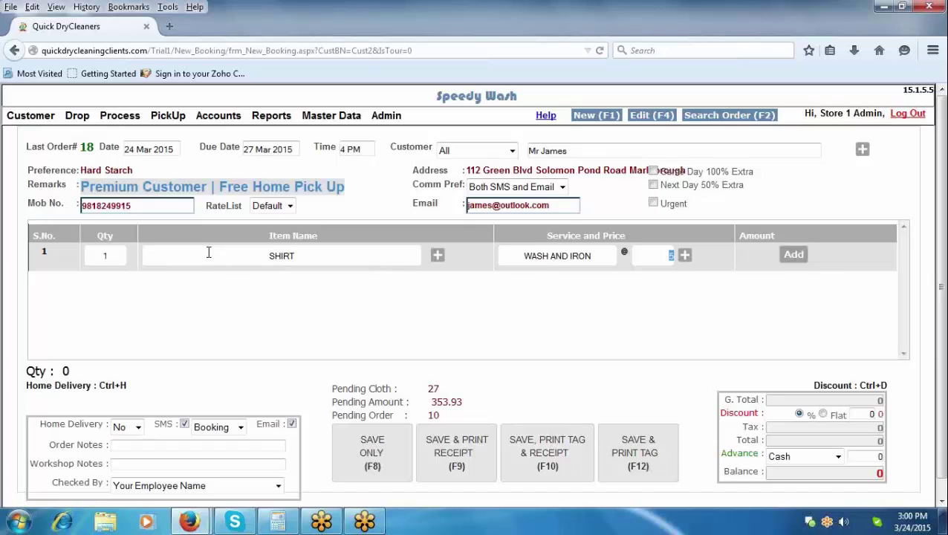
key(Return)
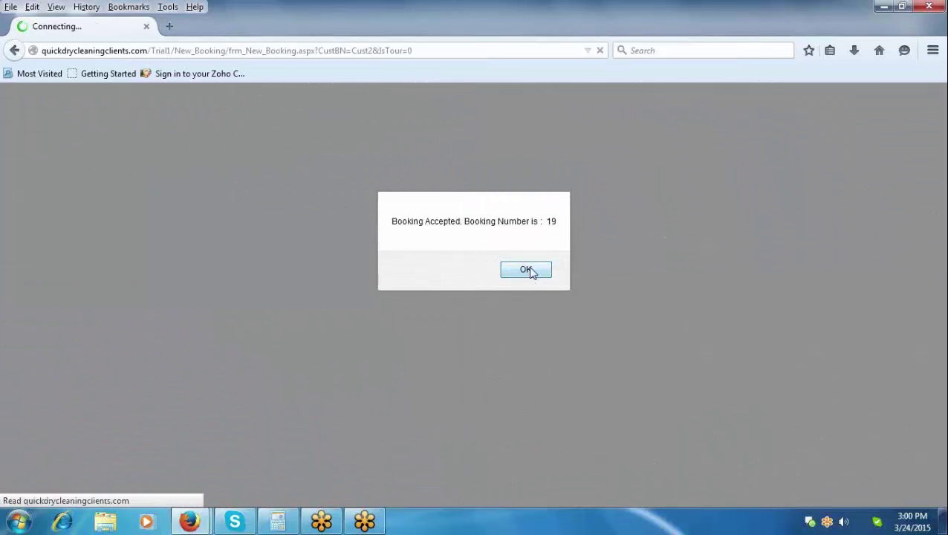
click(528, 270)
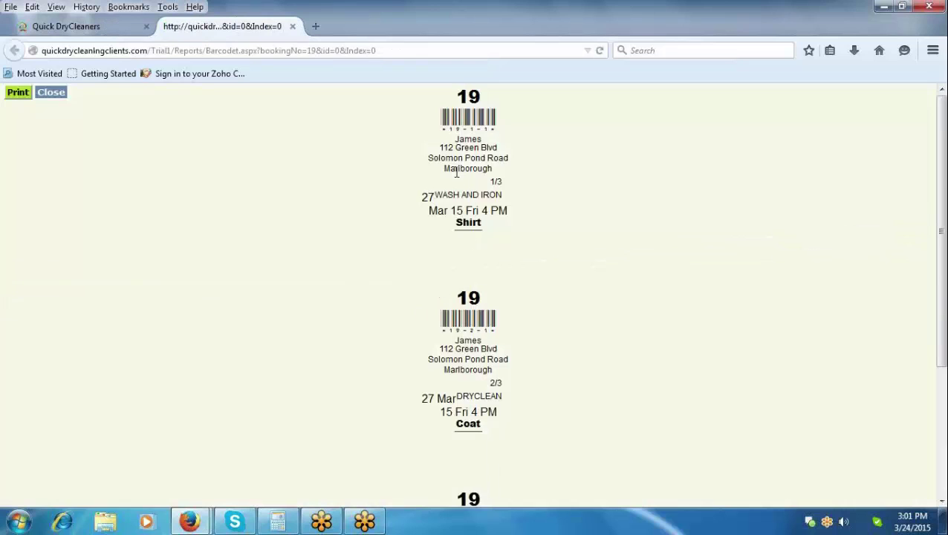
click(58, 94)
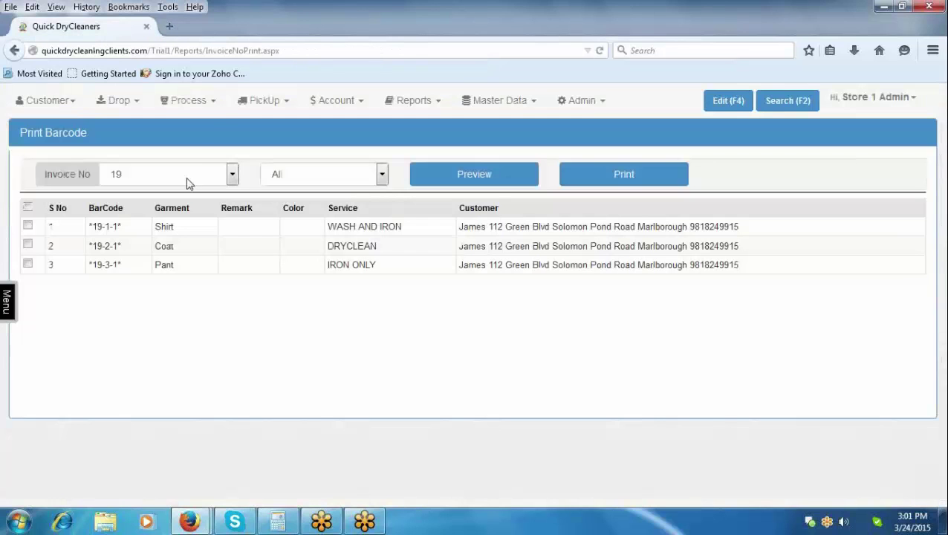
click(212, 107)
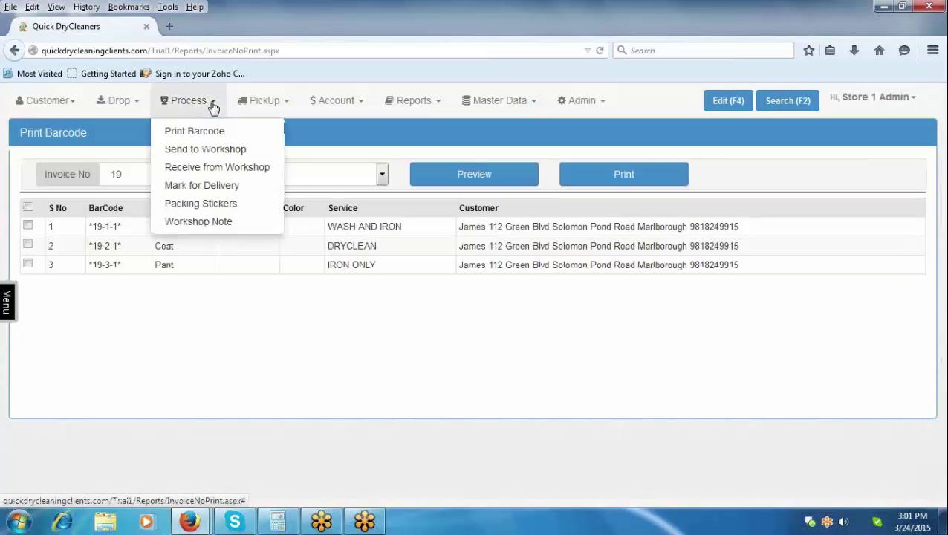
Receive garments 19-1-1, 19-2-1 and 19-3-1 from the workshop
click(206, 168)
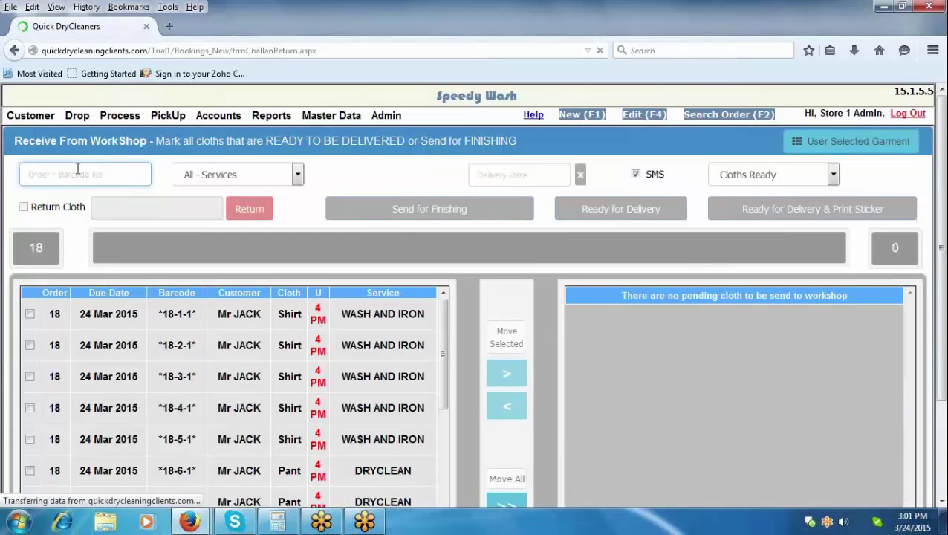
text(19)
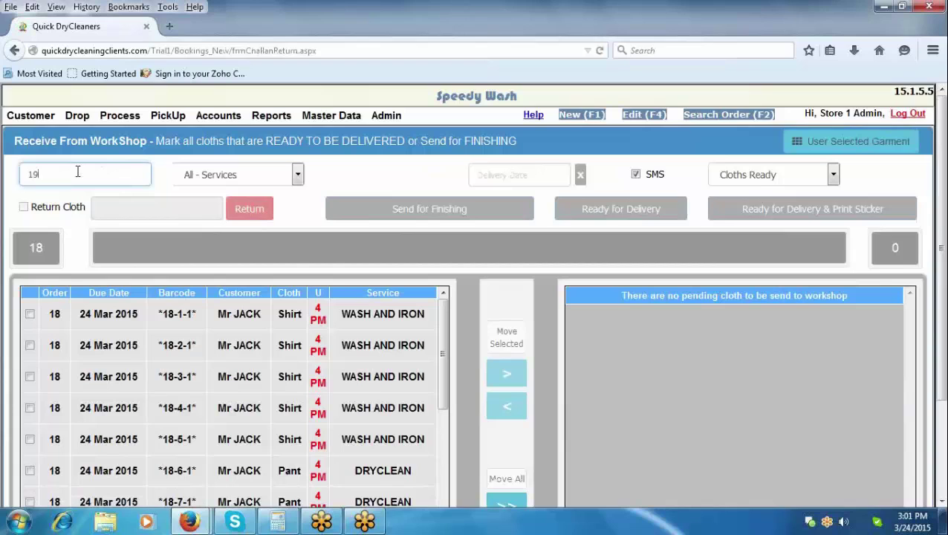
text(-1-1)
key(Return)
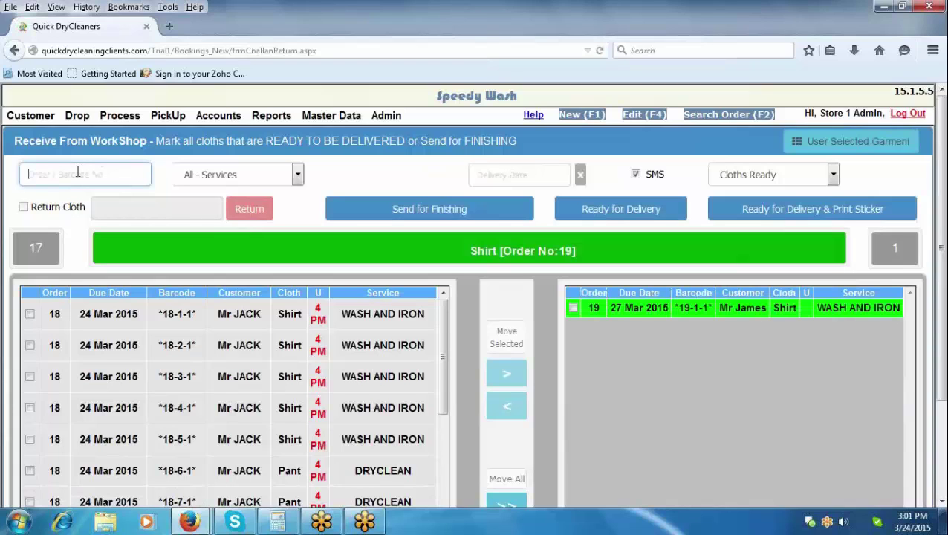
text(19-2-1)
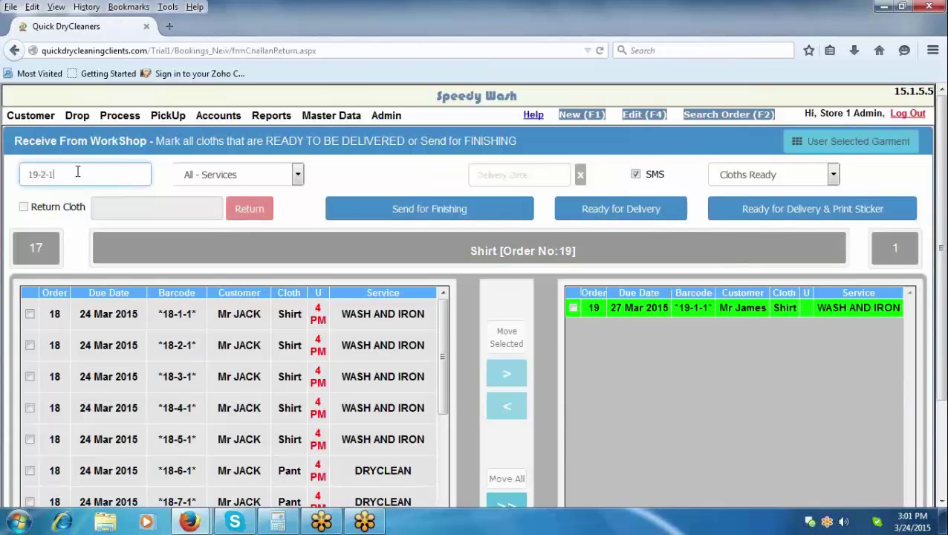
key(Return)
text(19)
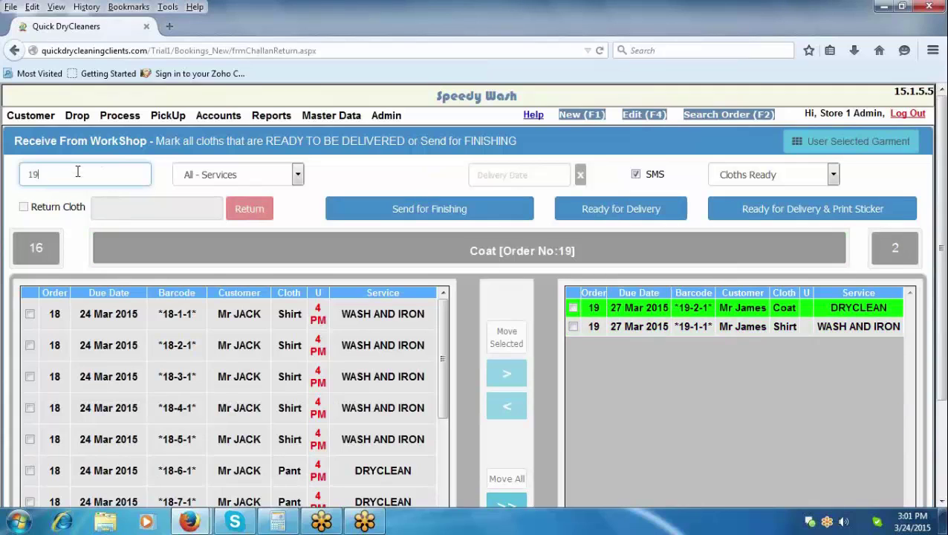
text(-3-1)
key(Return)
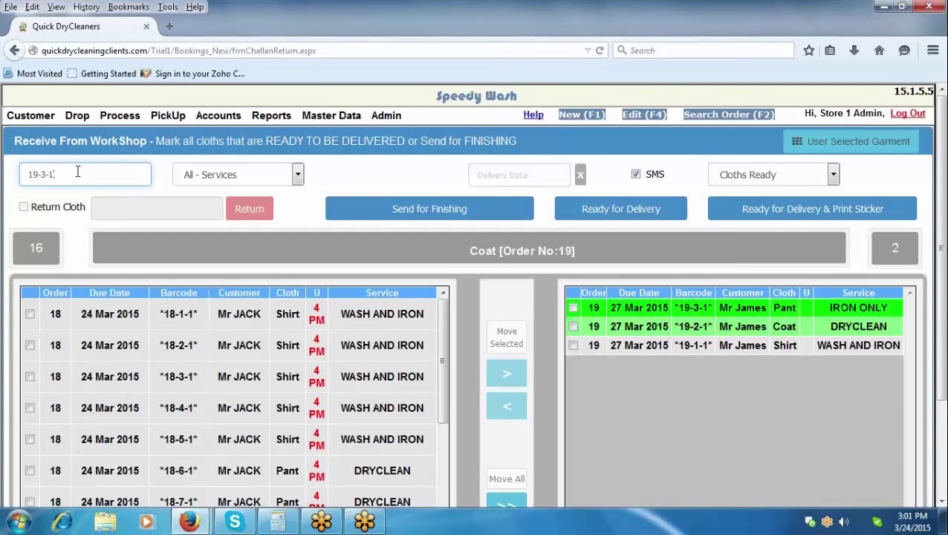
Mark the received garments ready for delivery and bring up order 19
click(636, 211)
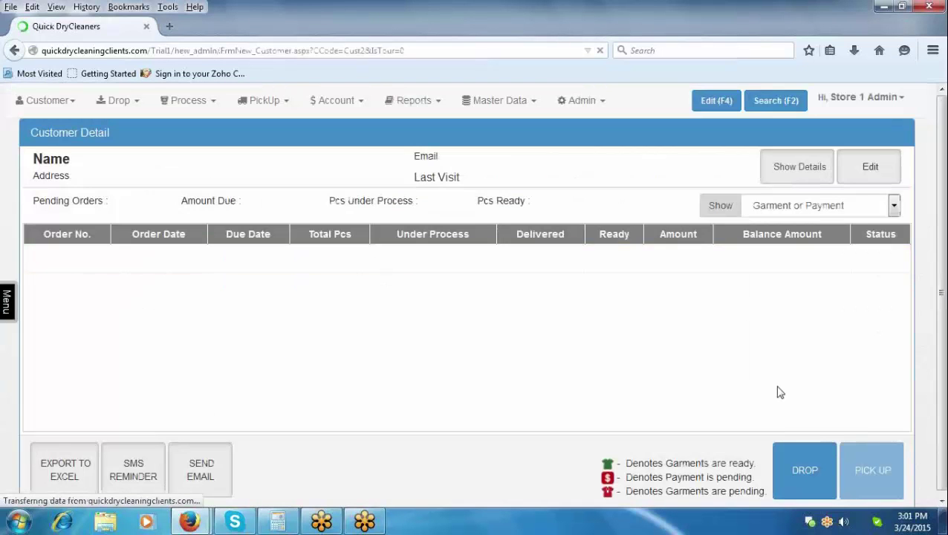
scroll(226, 299, down, 3)
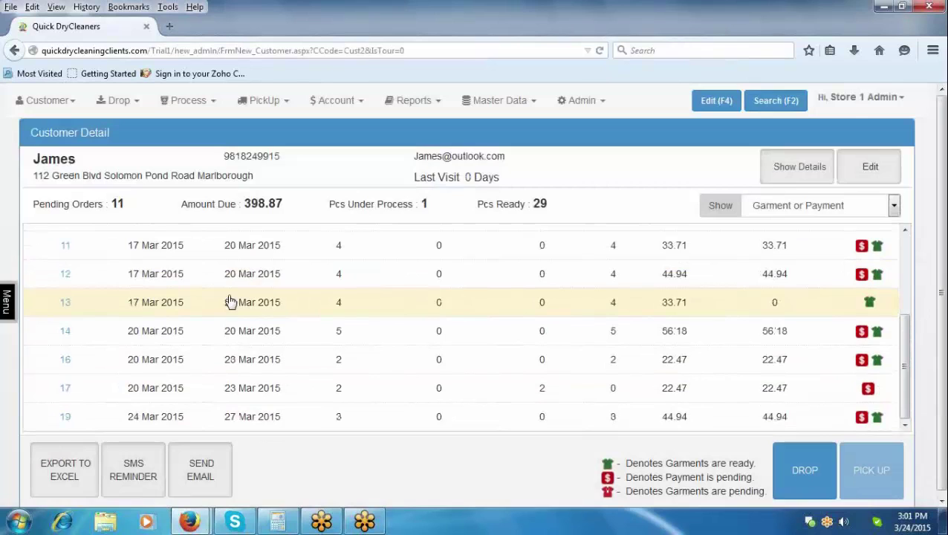
scroll(233, 364, down, 1)
click(65, 413)
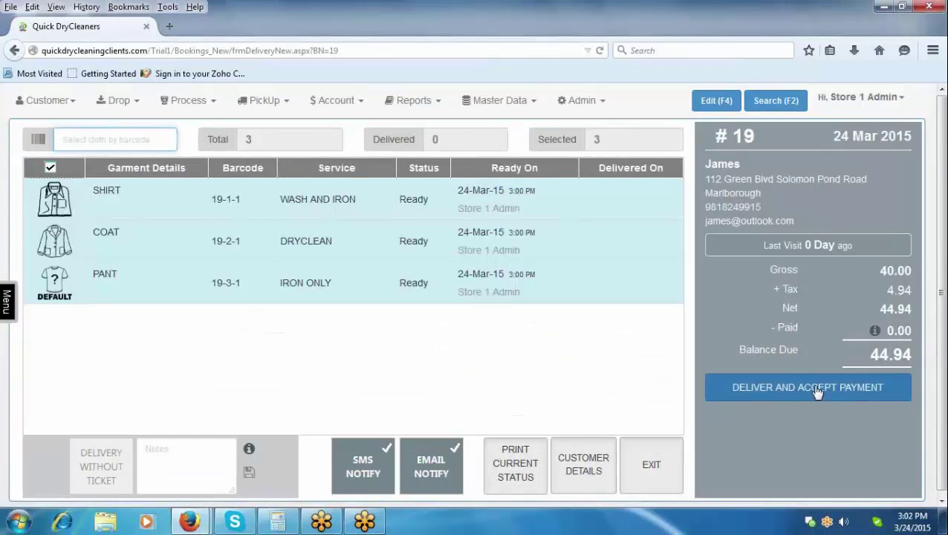
Deliver order 19's three garments and accept the 44.94 payment in cash
click(813, 383)
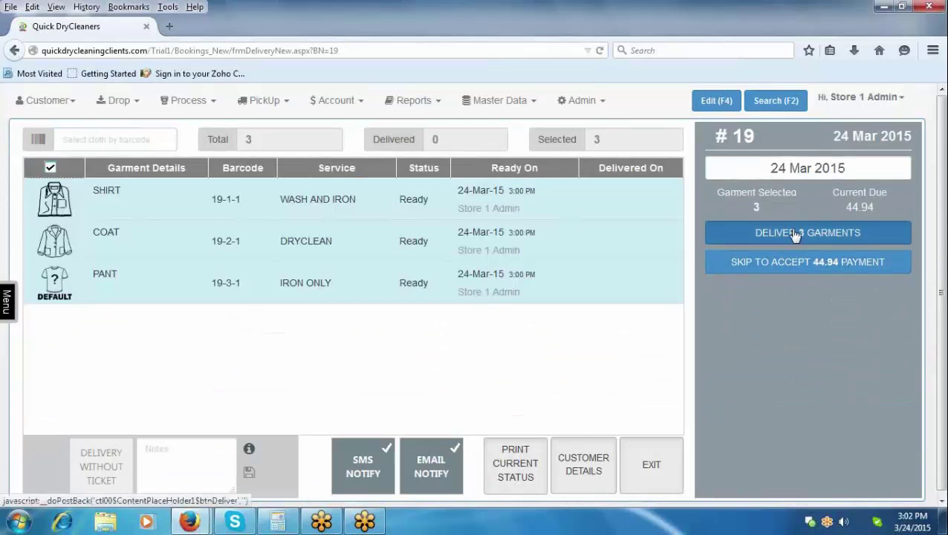
click(797, 235)
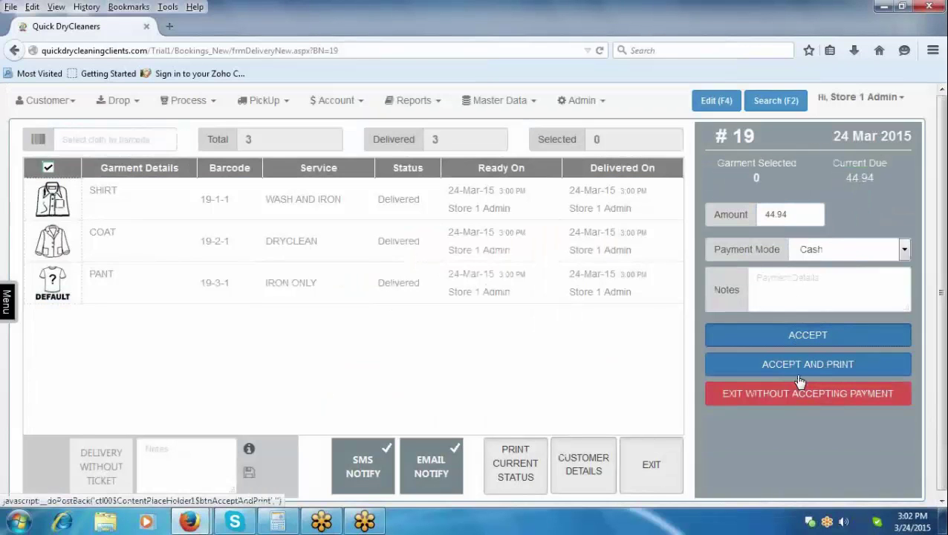
click(810, 336)
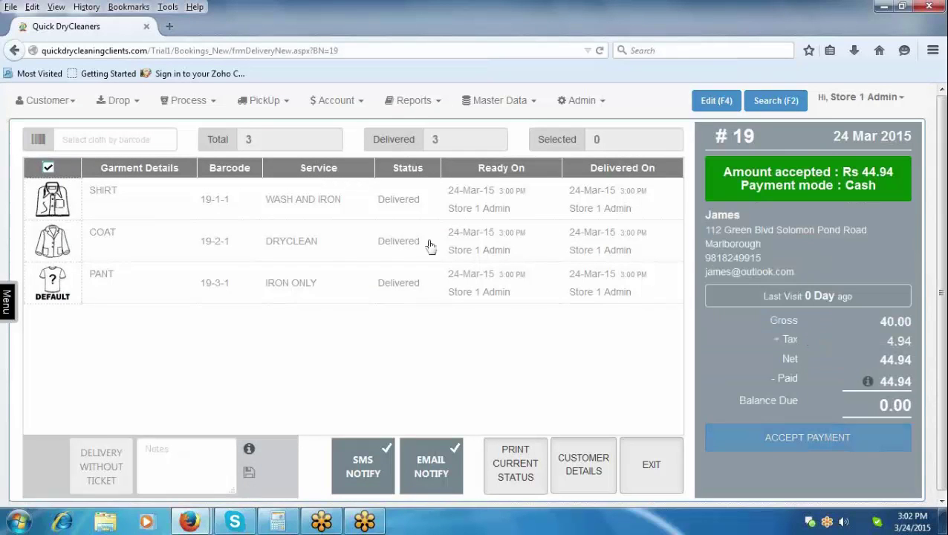
click(31, 105)
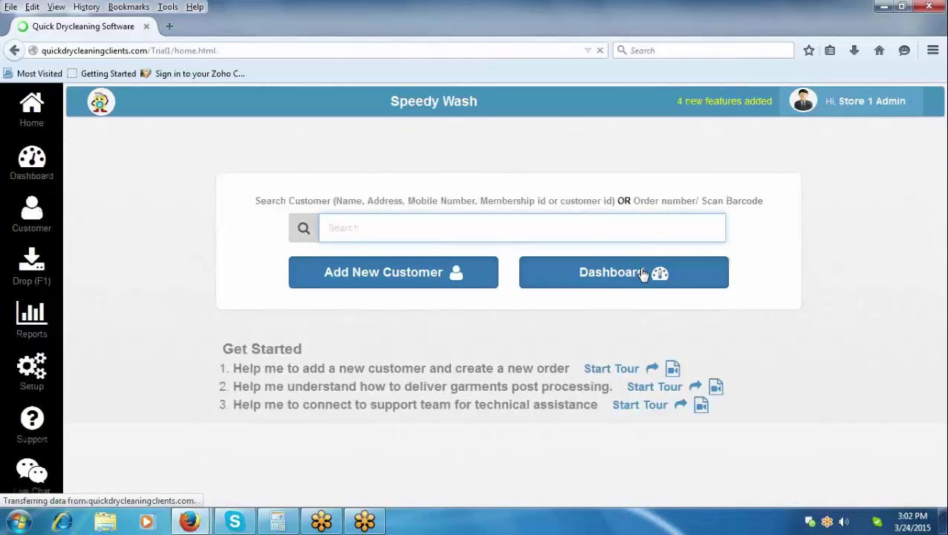
Open the dashboard and point out the Workshop Workload chart
click(643, 274)
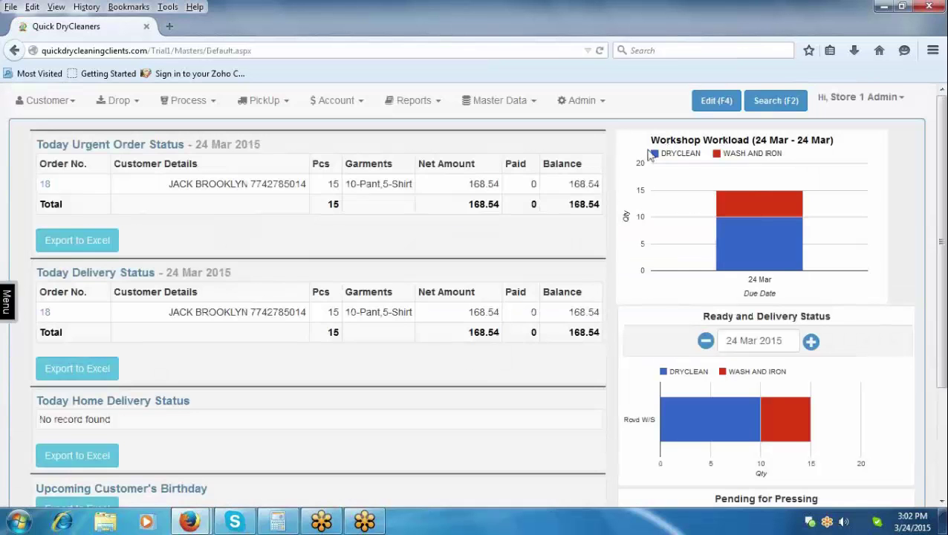
drag(648, 138, 784, 160)
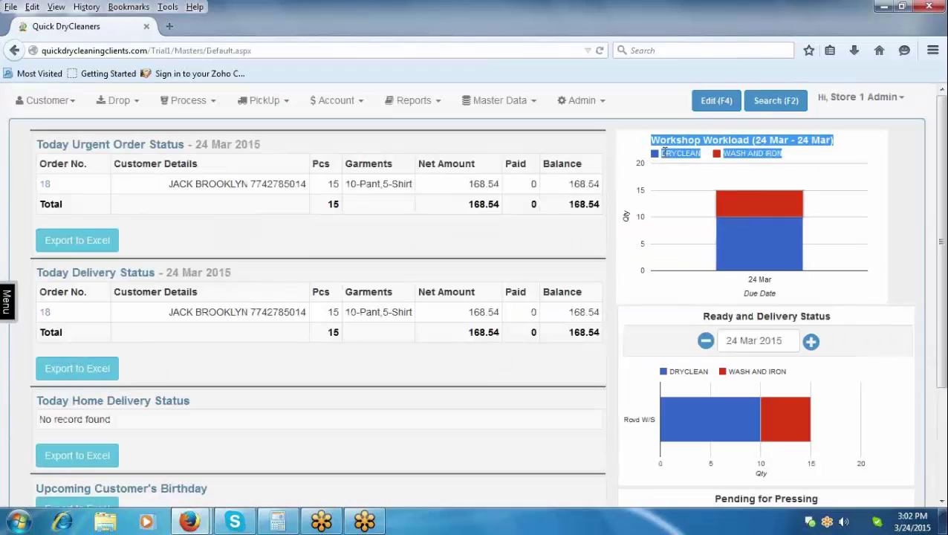
click(781, 160)
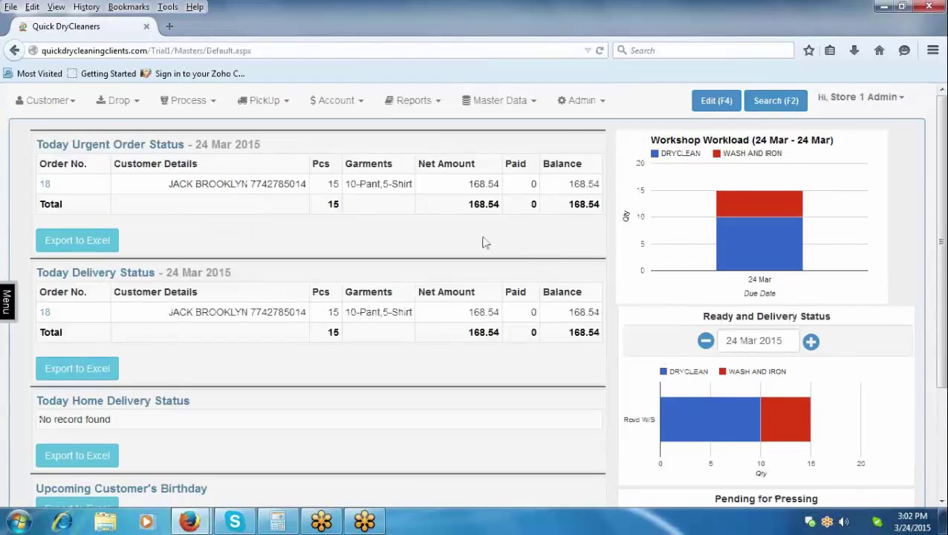
Open the Garment Status report, note 168.54 pending, and filter to Not Ready Garments
click(438, 105)
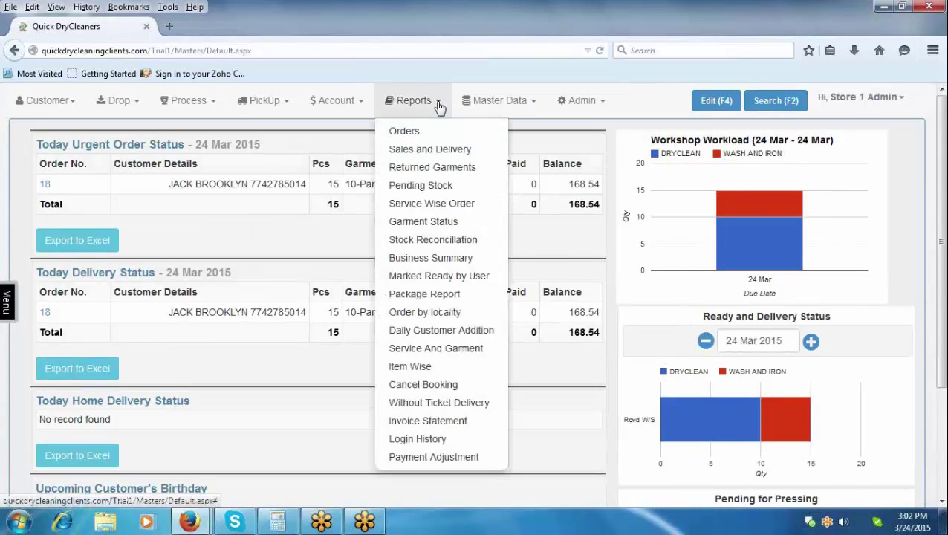
click(422, 223)
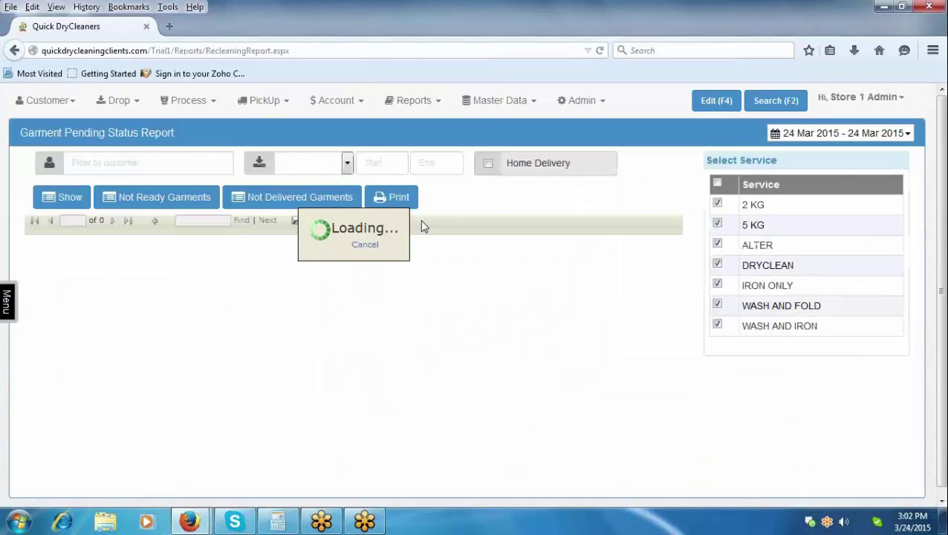
drag(374, 438, 420, 443)
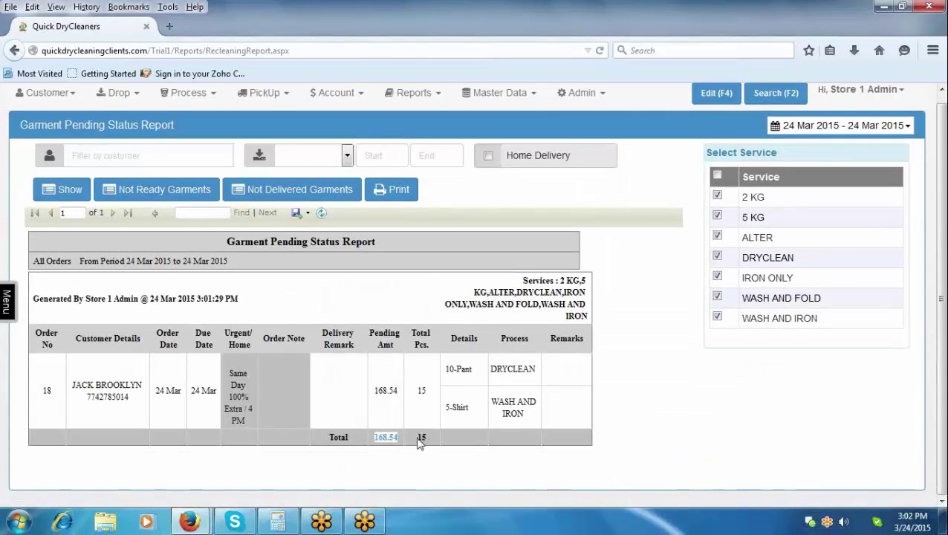
click(176, 196)
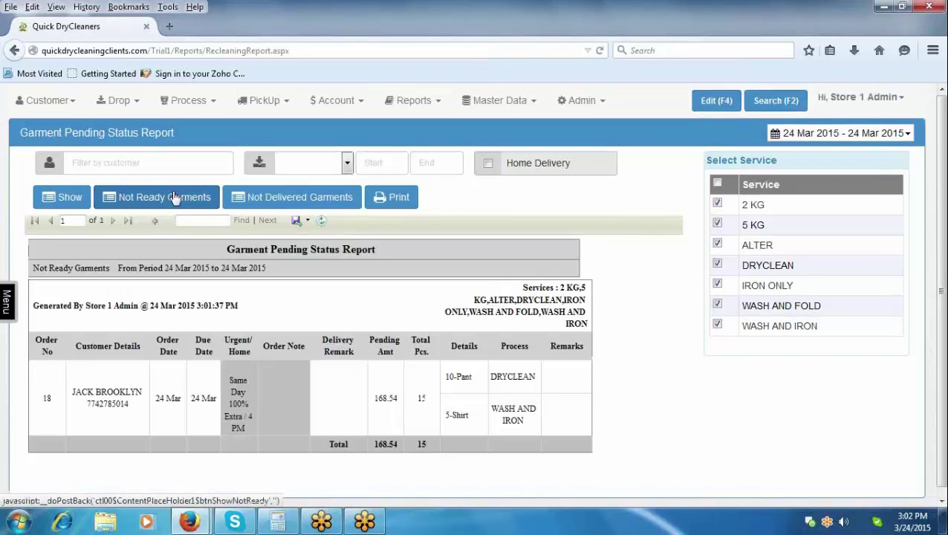
Show the Orders booking report for the last 7 days filtered to Cust2 - James
click(427, 103)
click(403, 131)
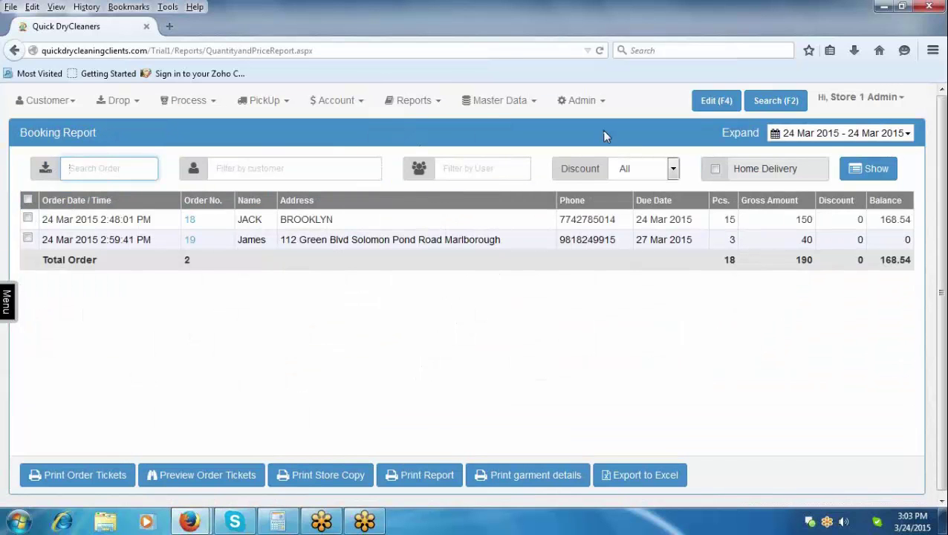
click(849, 134)
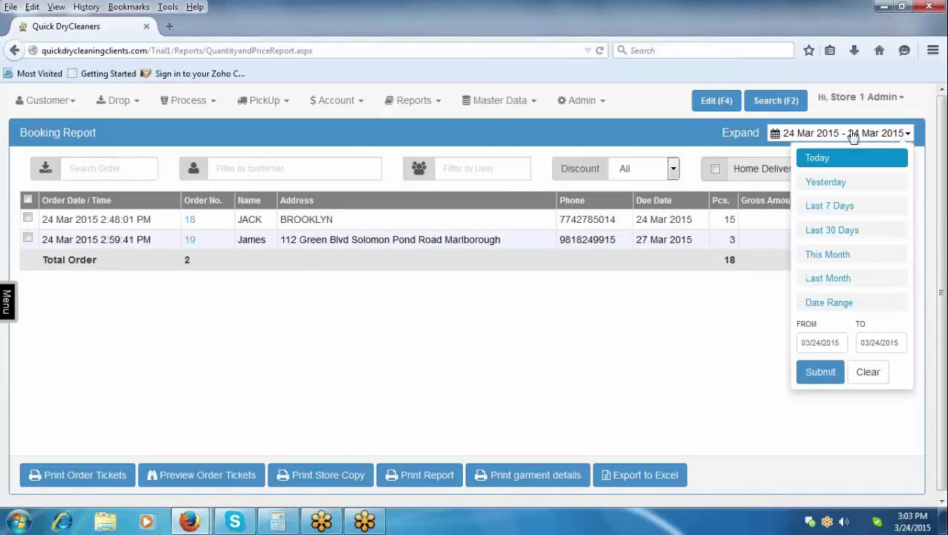
click(828, 208)
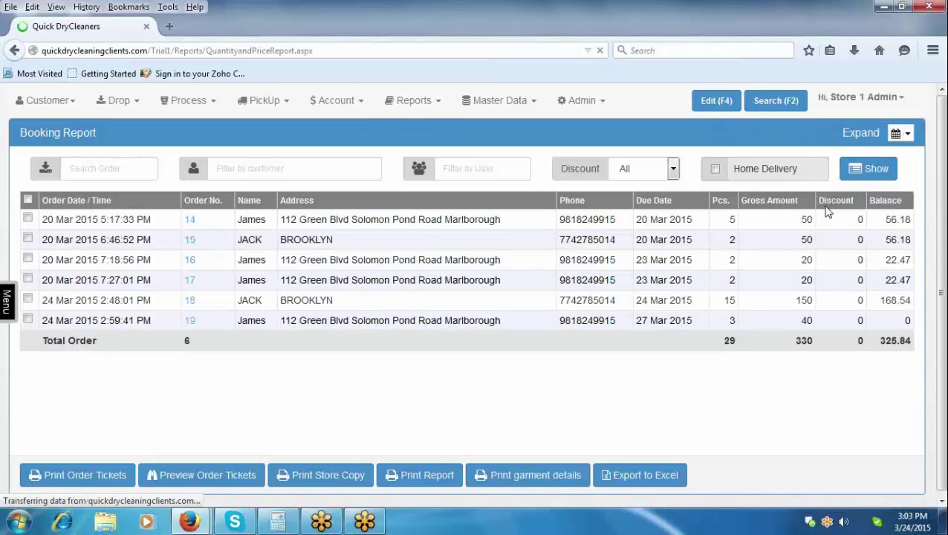
click(224, 168)
text(ja)
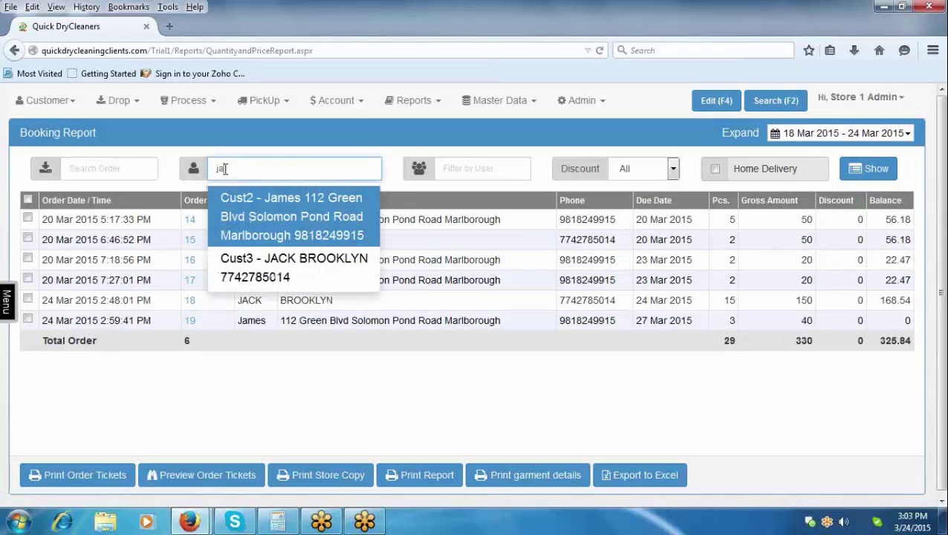
text(m)
click(276, 218)
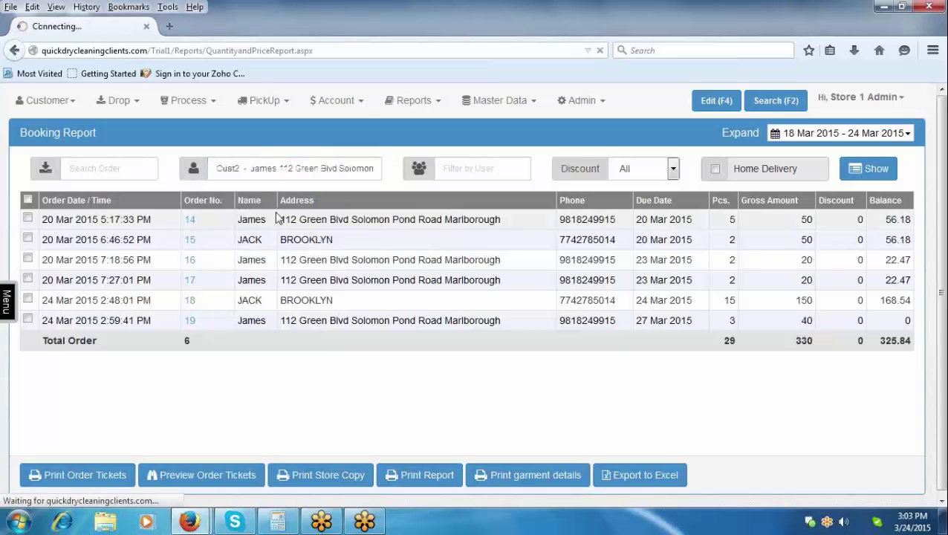
click(868, 168)
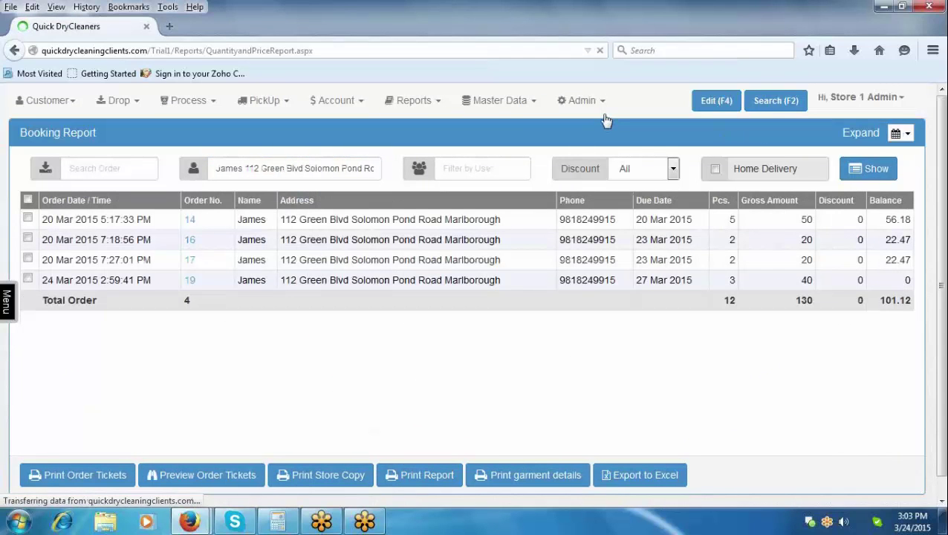
View the Admin > Access Authentication page, where access control is disabled
click(604, 105)
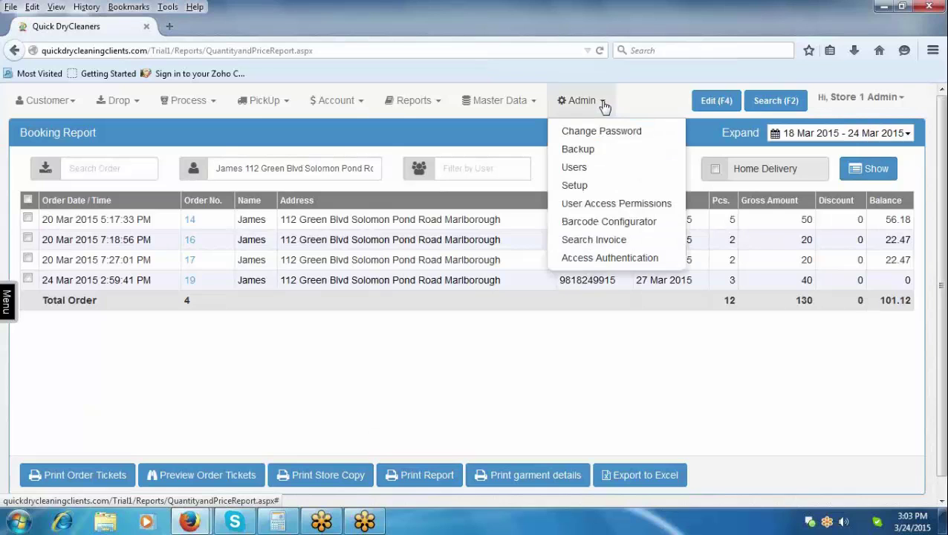
click(609, 258)
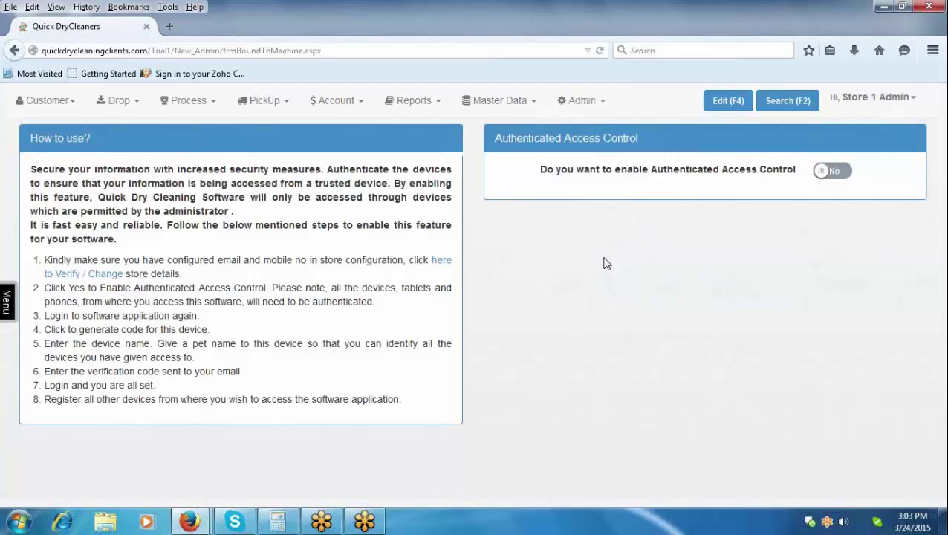
click(604, 105)
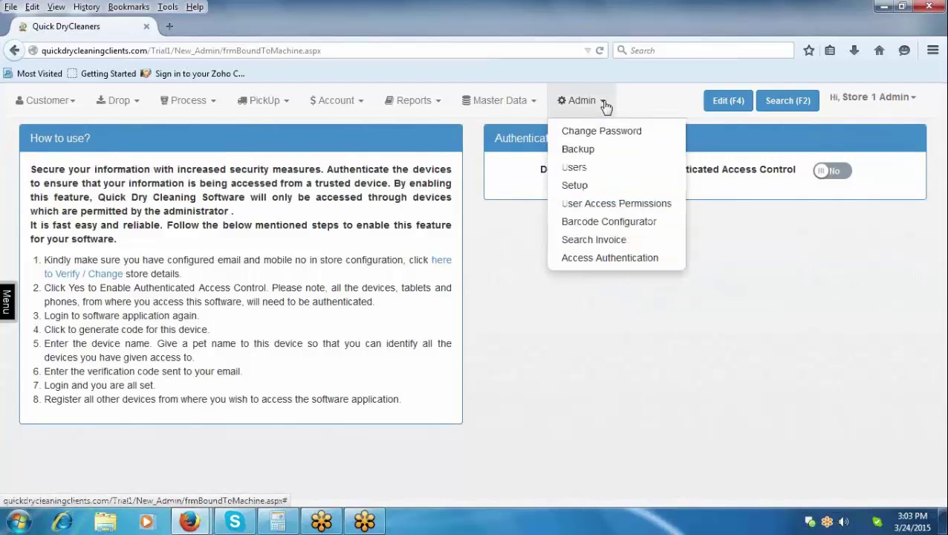
Remove the User type's access to the Invoice Statement report under Reports and save the menu rights
click(605, 204)
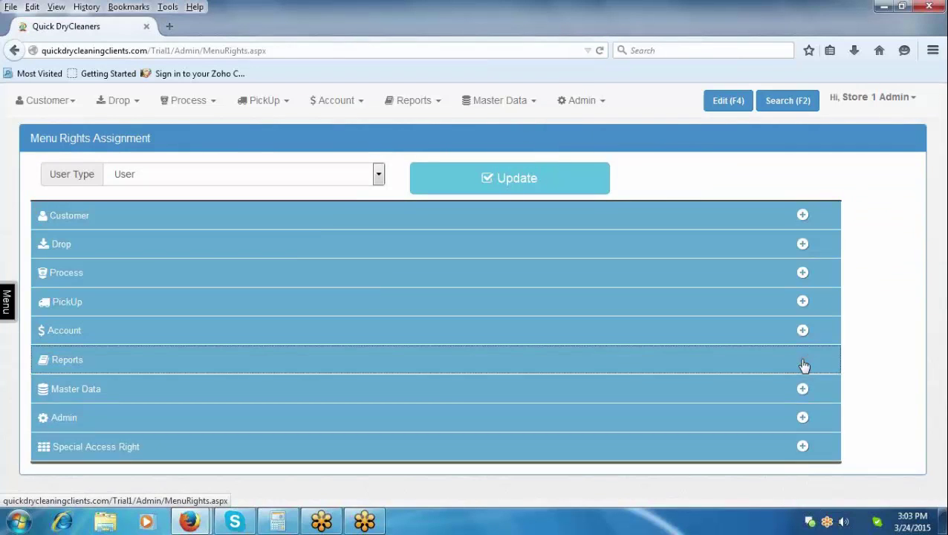
click(802, 361)
scroll(526, 368, down, 5)
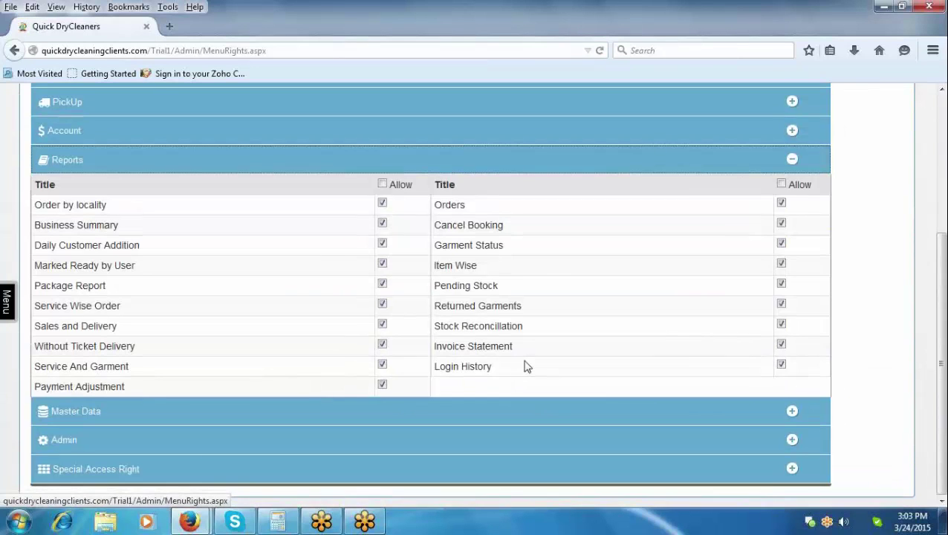
click(781, 344)
scroll(850, 363, up, 5)
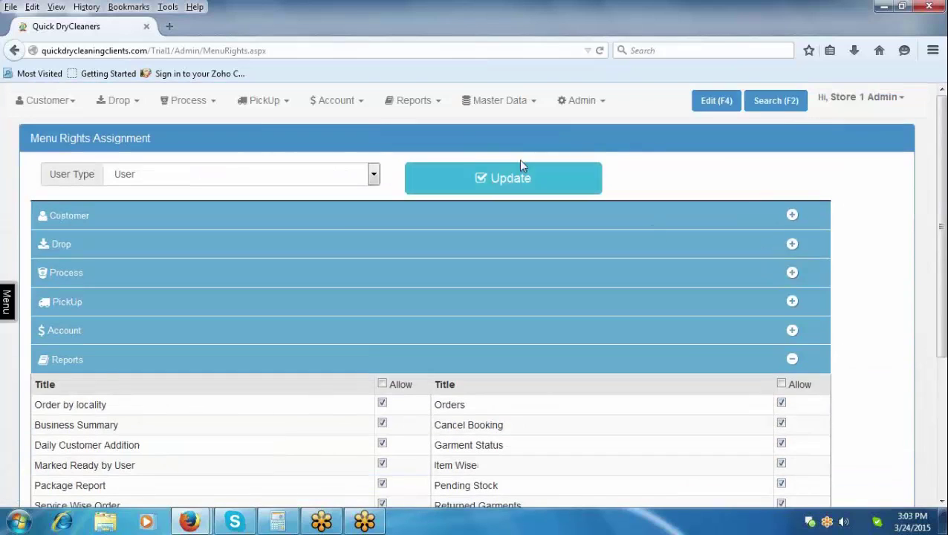
click(497, 176)
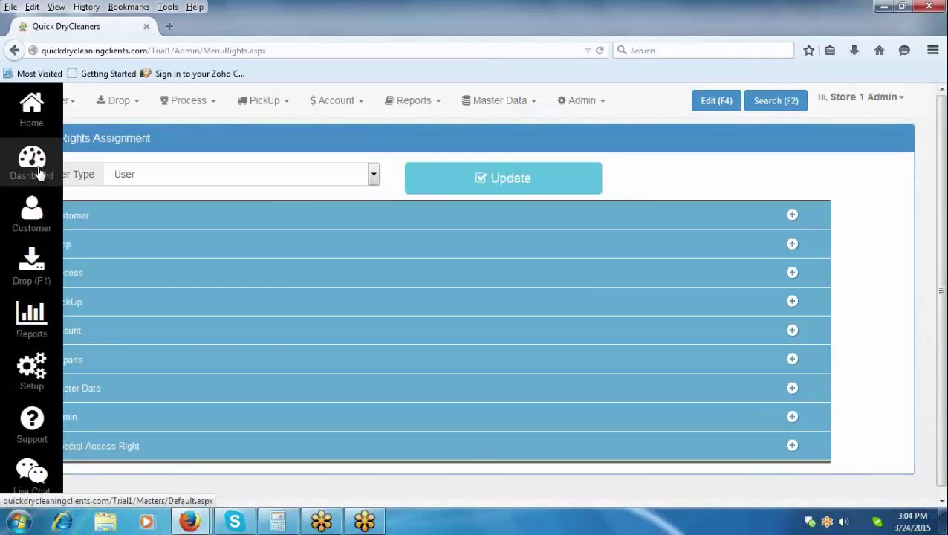
Open Accounts Receivable from the dashboard and highlight the 2038.62 net and 1855.73 balance totals
click(39, 172)
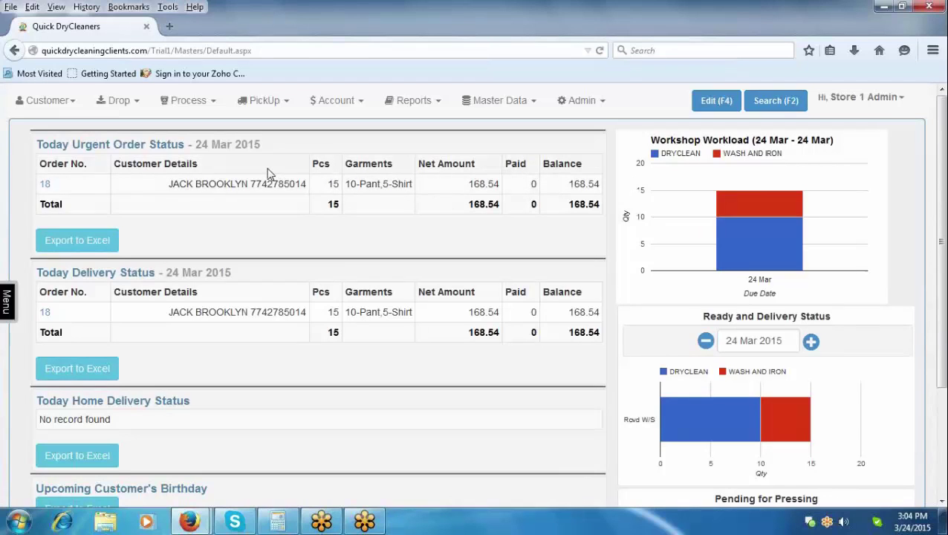
click(359, 103)
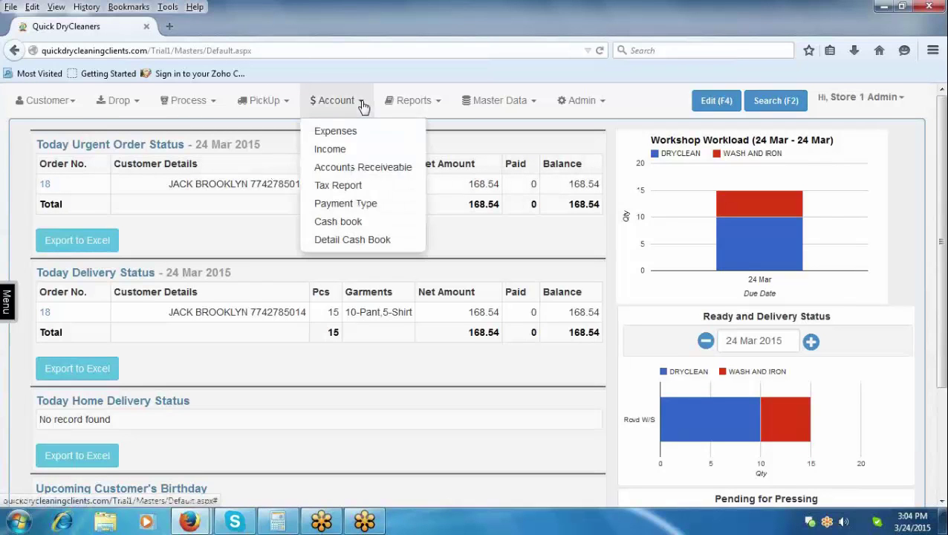
click(353, 171)
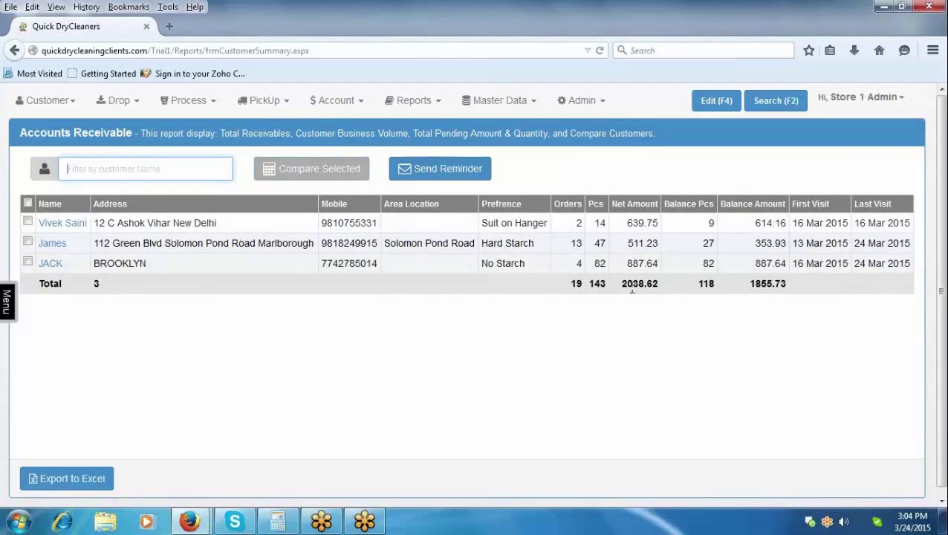
drag(623, 286, 658, 287)
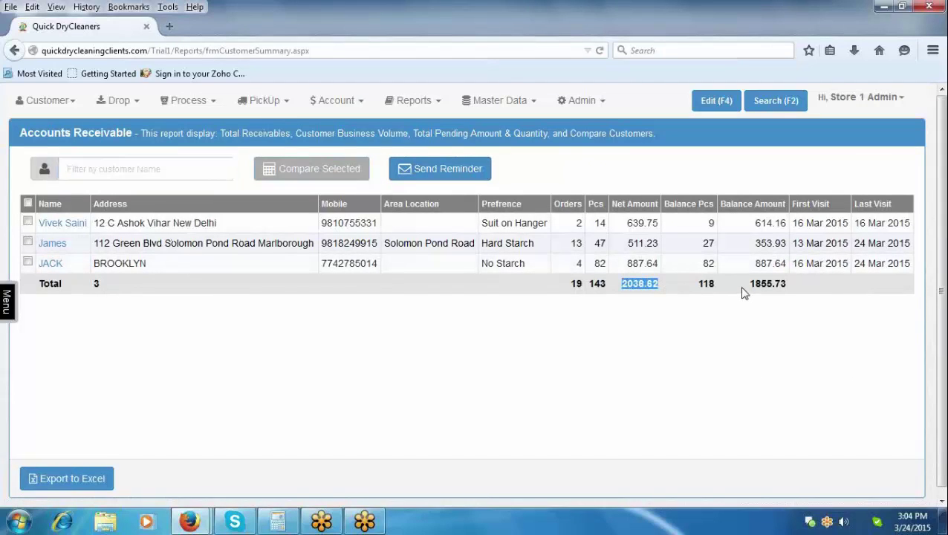
drag(747, 288, 795, 290)
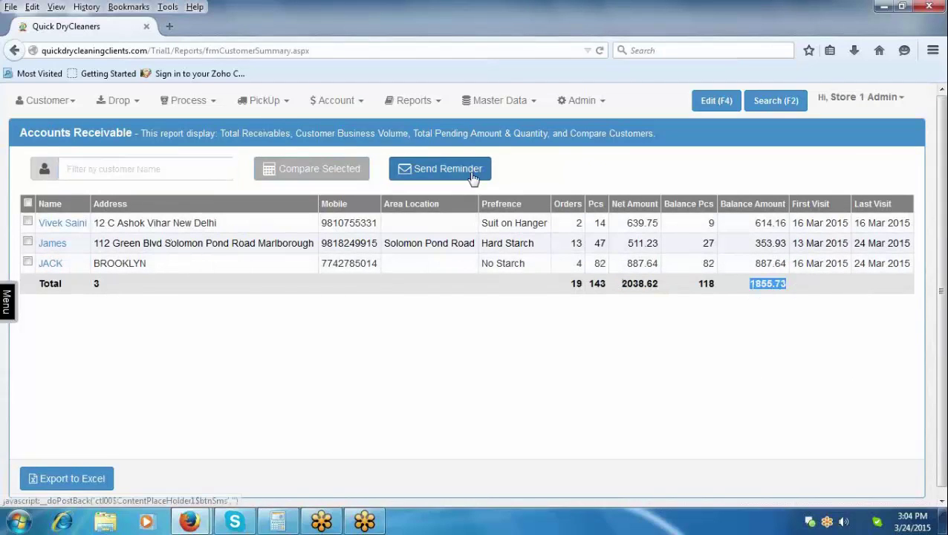
Review the Barcode Configurator tag settings and sample barcode 123467, then go to Search Invoice
click(604, 103)
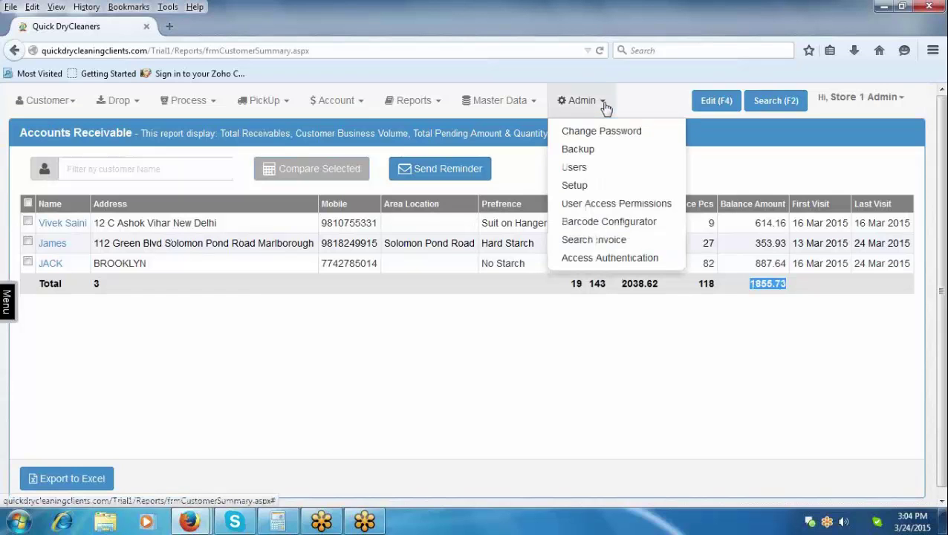
click(605, 223)
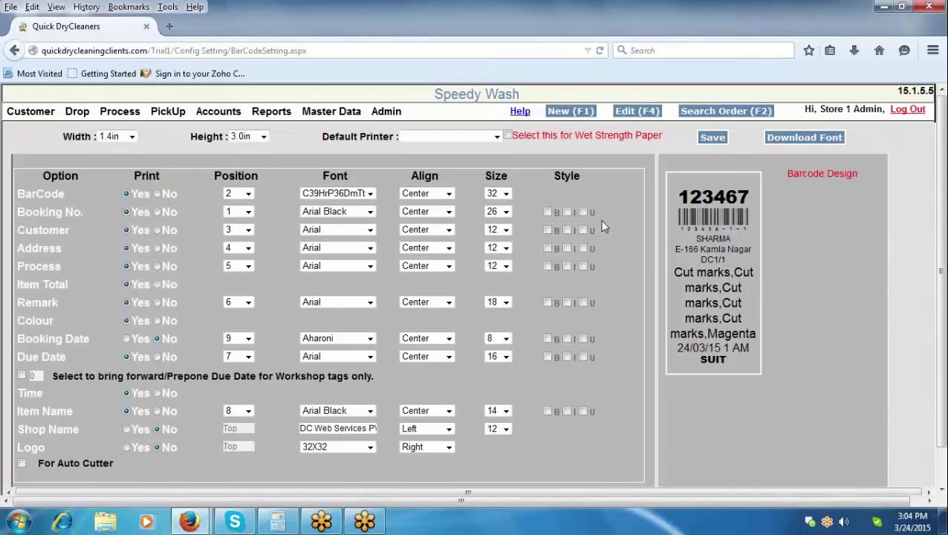
drag(676, 191, 748, 194)
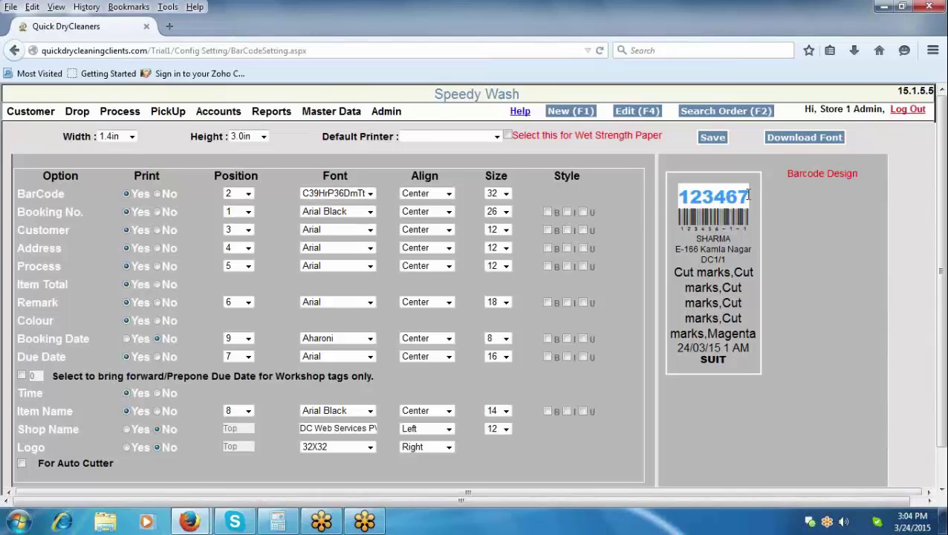
click(793, 217)
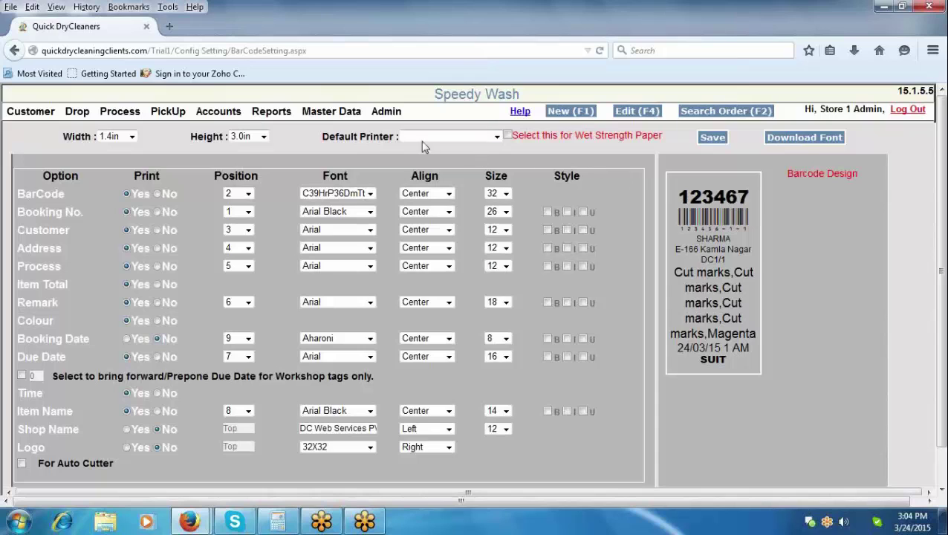
mouse_move(385, 110)
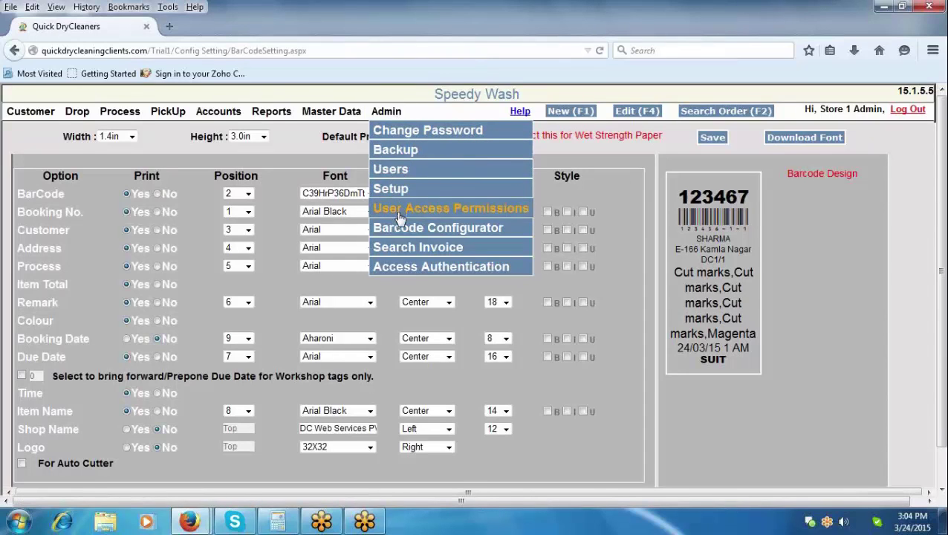
click(401, 246)
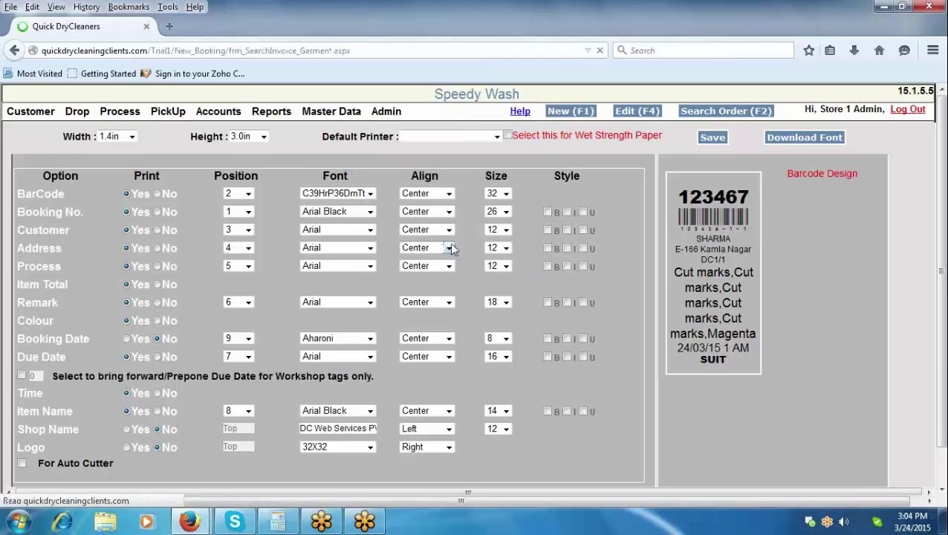